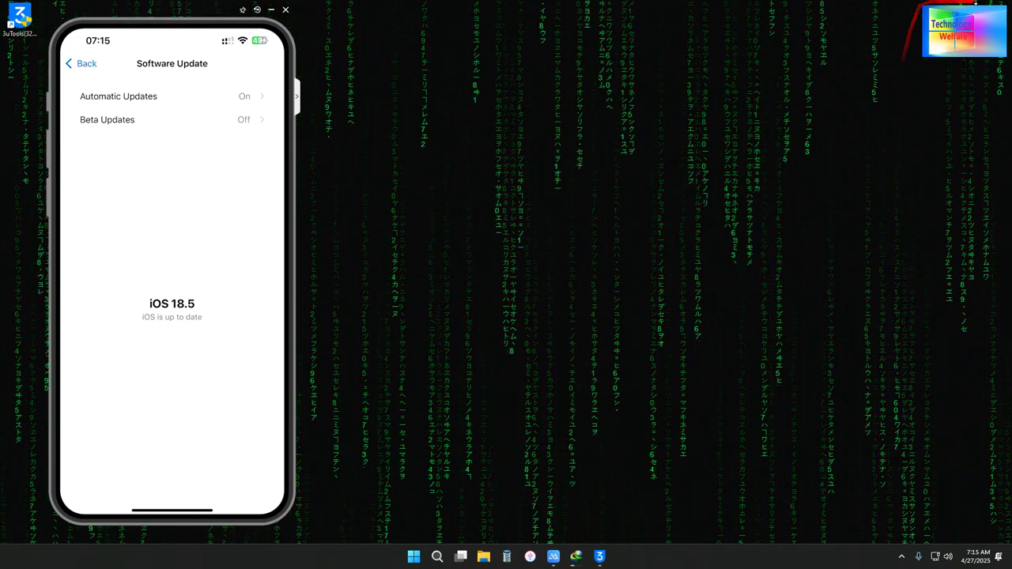
- Bring 3uTools forward and reload the Easy Flash firmware list for the iPhone 13 Pro
left_click(598, 557)
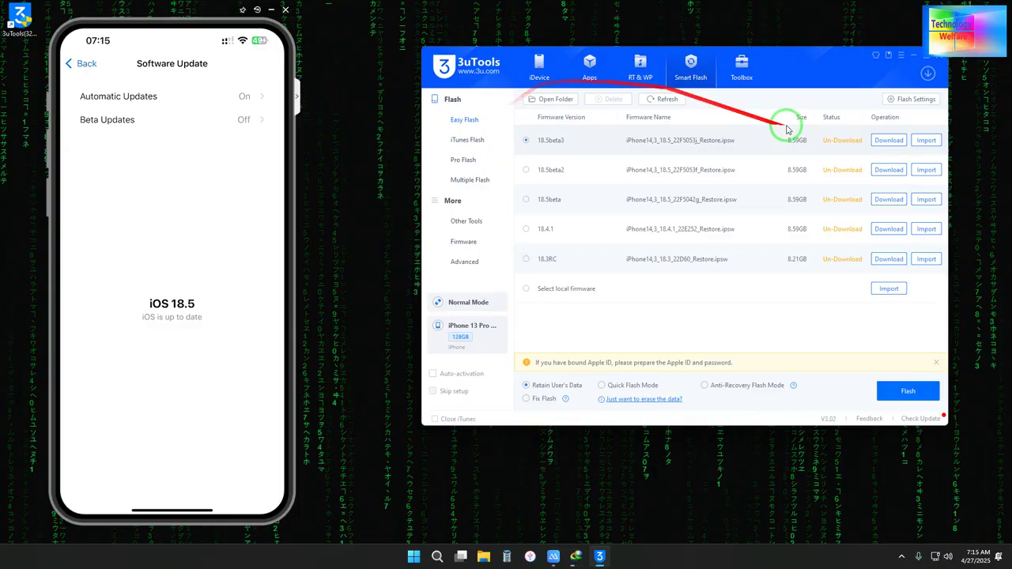
left_click(661, 99)
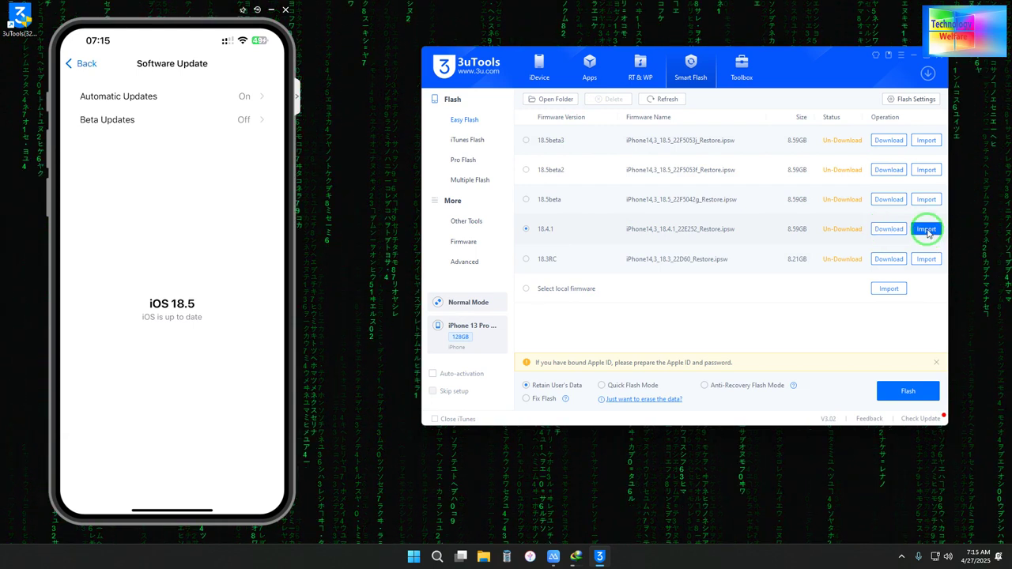
left_click_drag(925, 222, 922, 245)
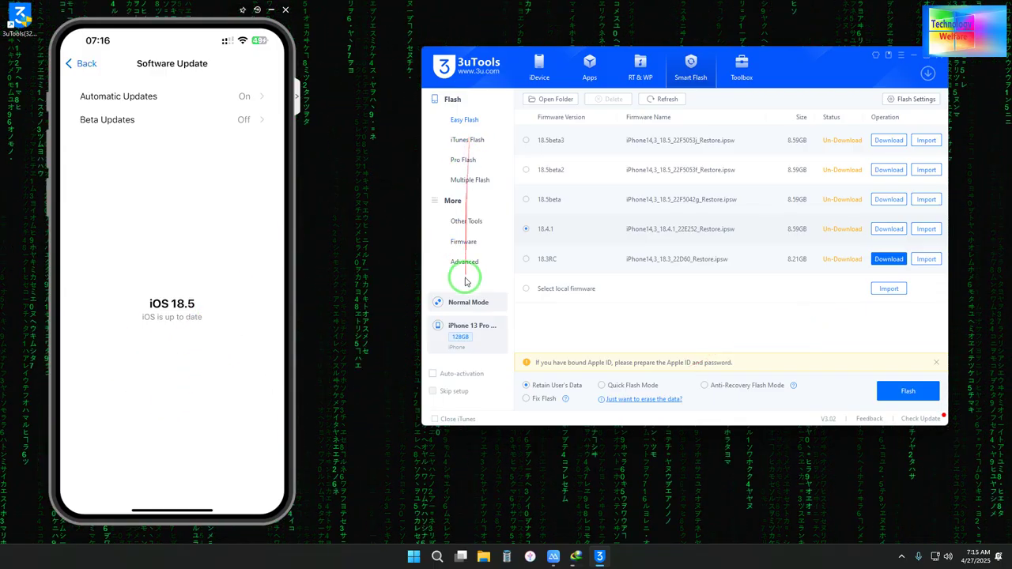
left_click(465, 241)
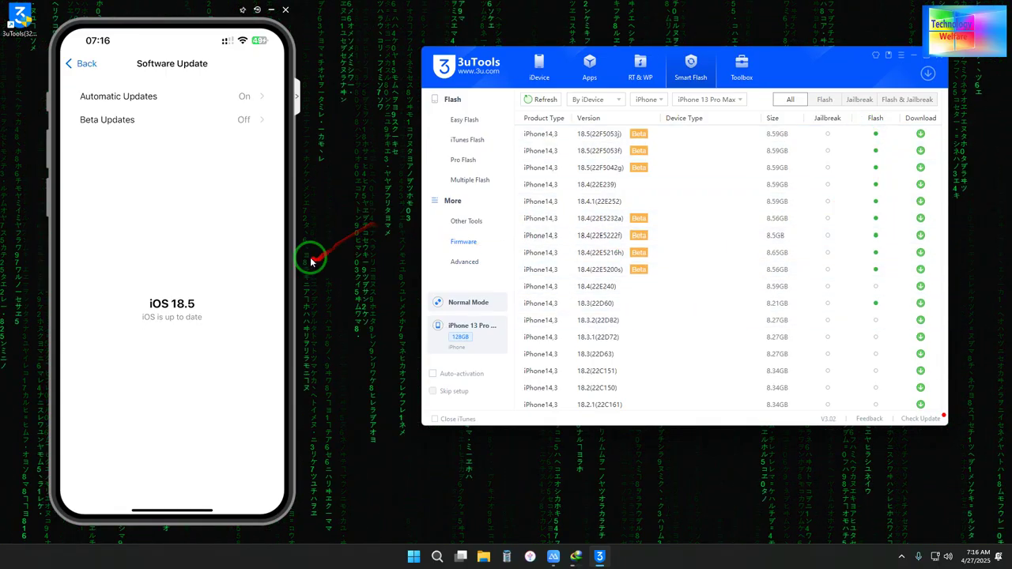
scroll(761, 332, "down", 2)
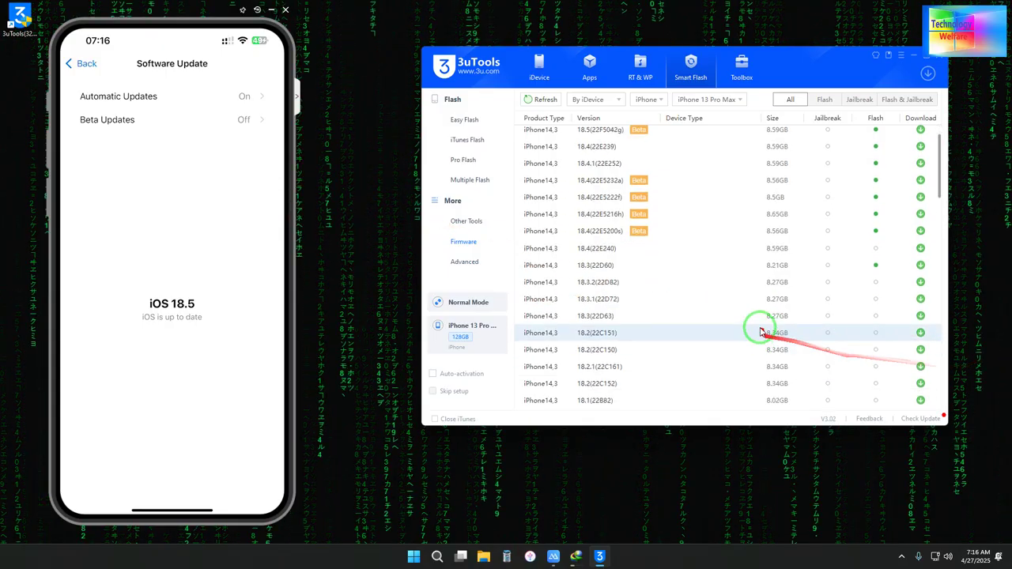
scroll(817, 301, "down", 3)
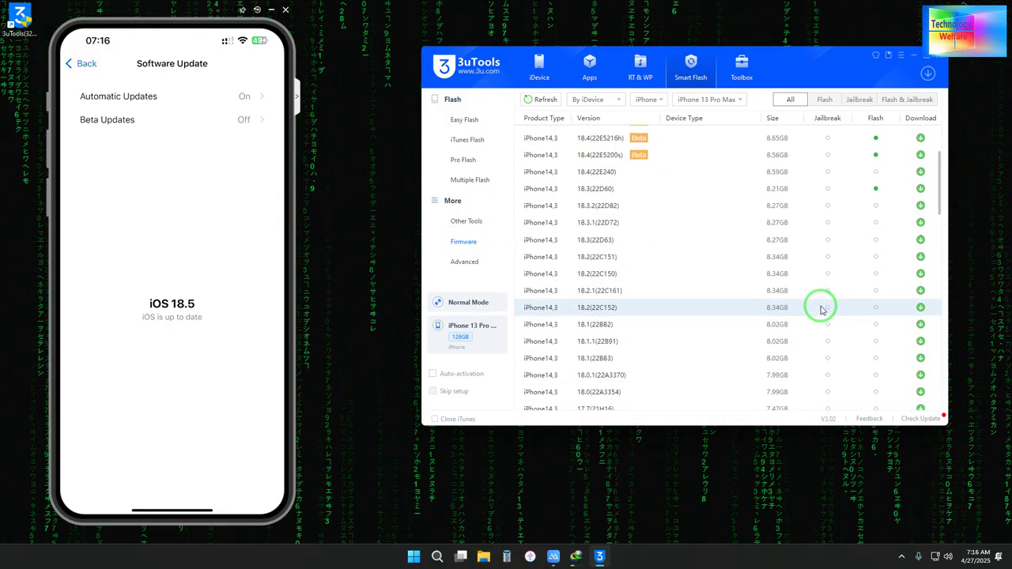
scroll(583, 292, "down", 3)
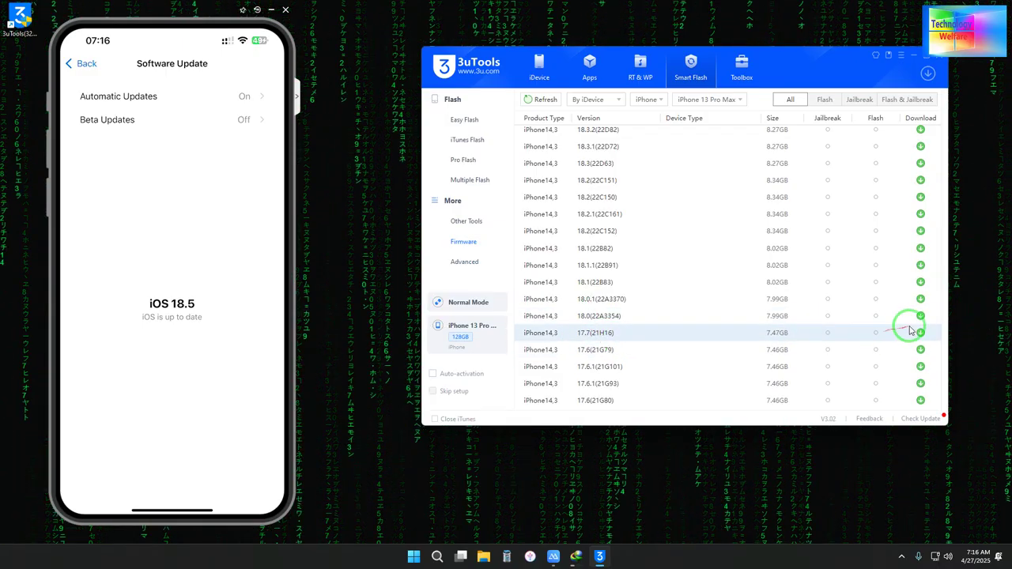
scroll(712, 269, "up", 5)
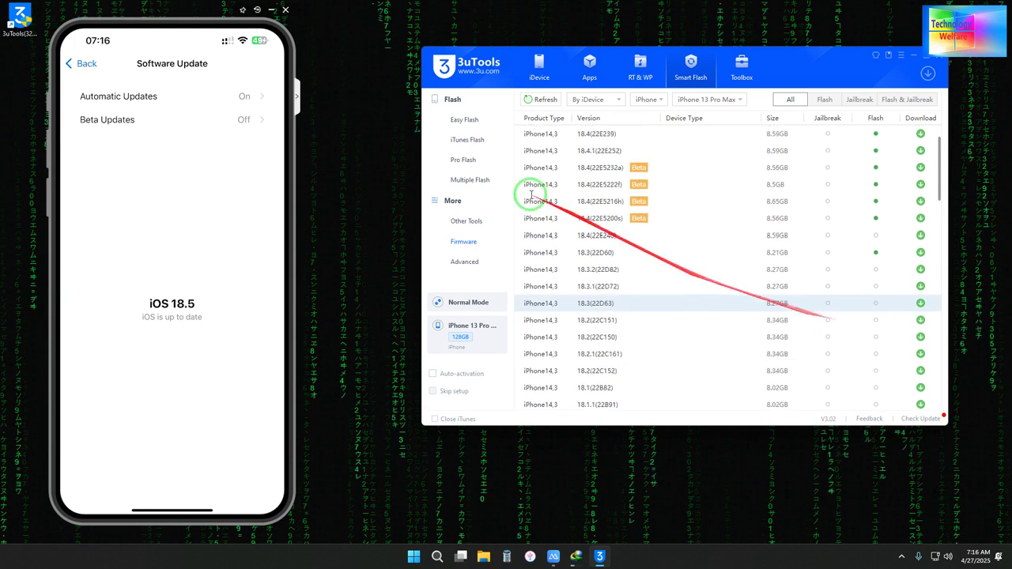
left_click(463, 120)
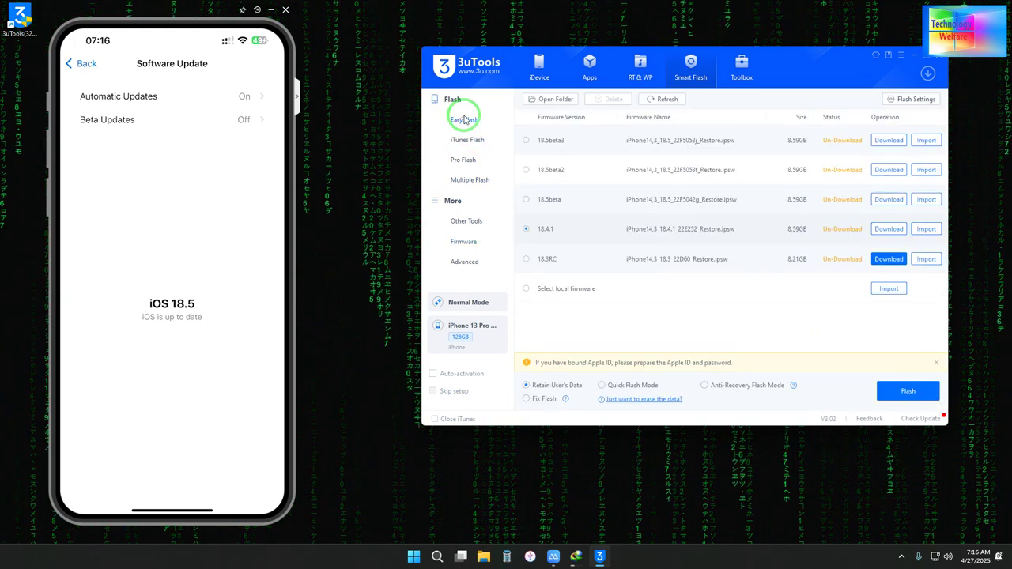
- Browse the local IPSW folder via Import, then close it without choosing a file
left_click(889, 288)
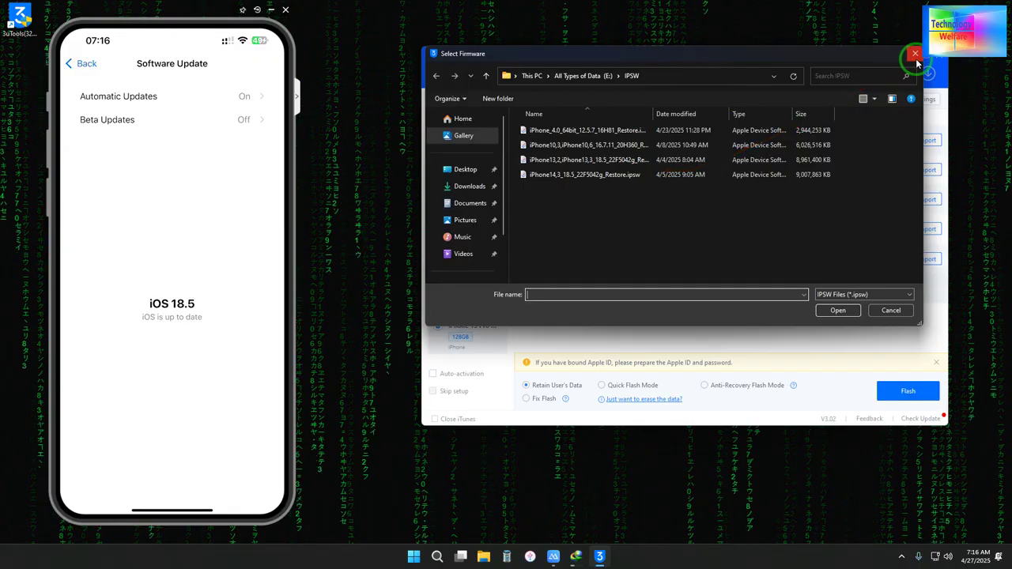
left_click(915, 56)
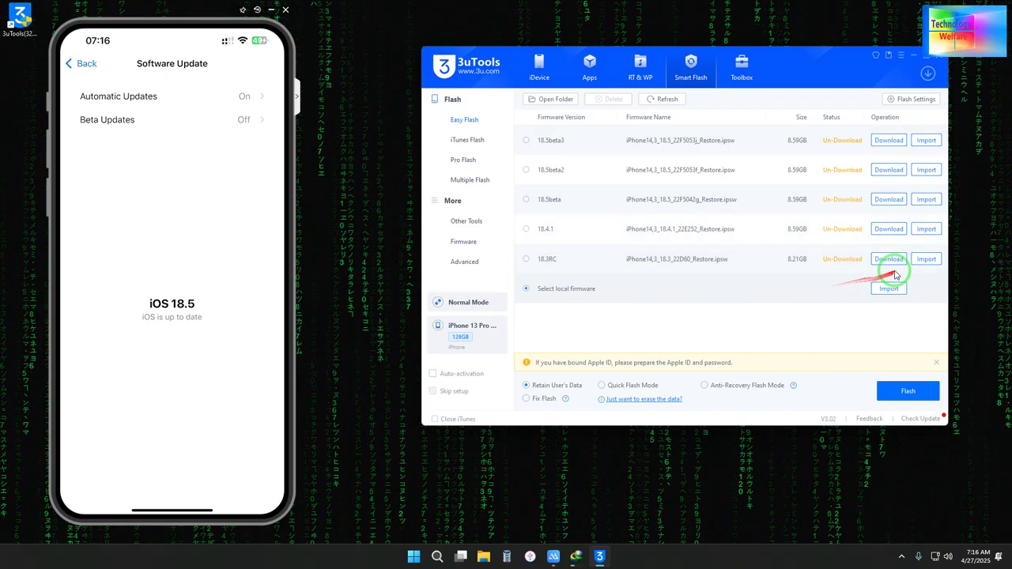
- Download the iOS 18.3RC firmware and confirm it appears in the Downloads list
left_click(888, 259)
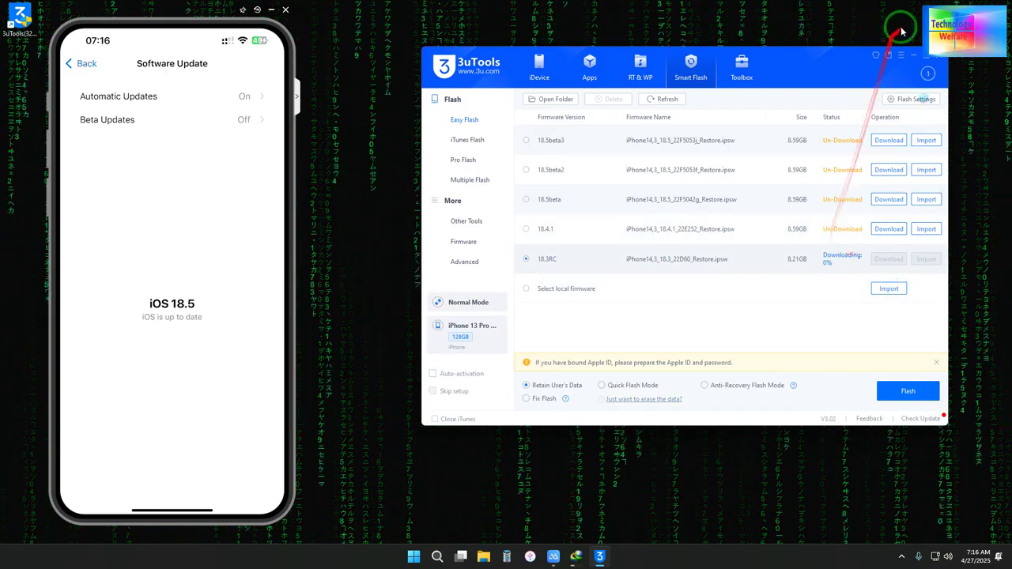
left_click(930, 71)
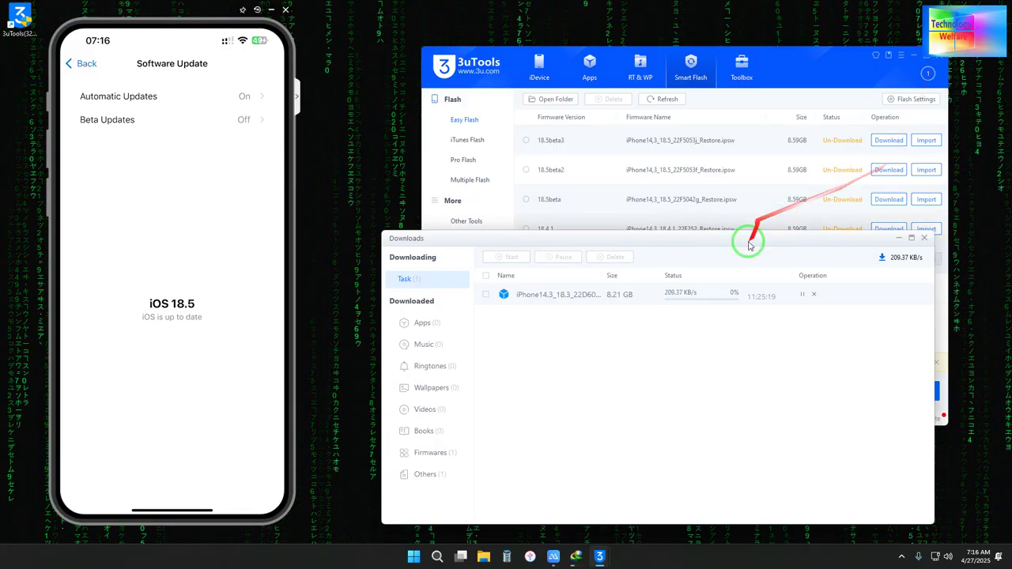
left_click(901, 238)
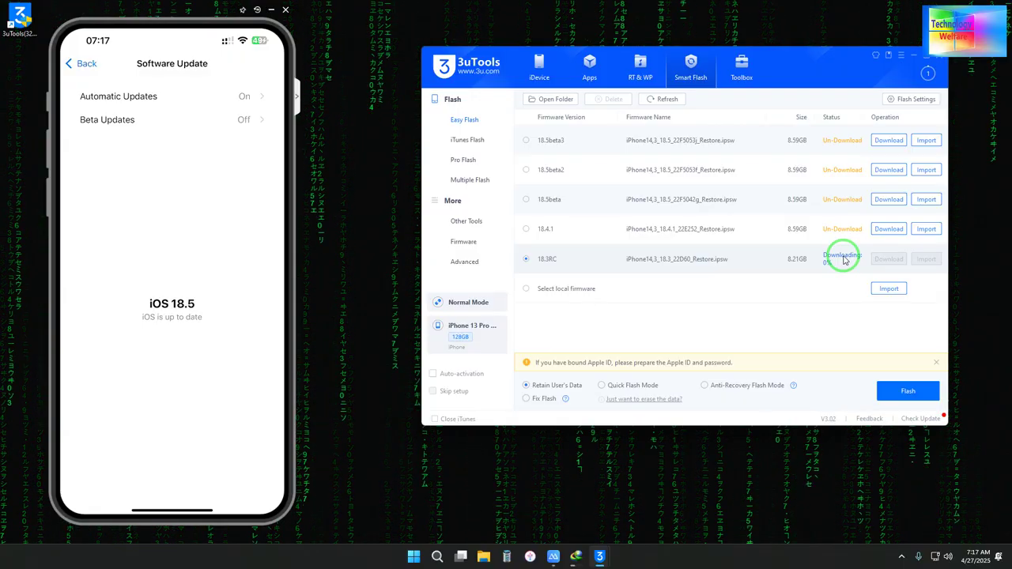
left_click(927, 73)
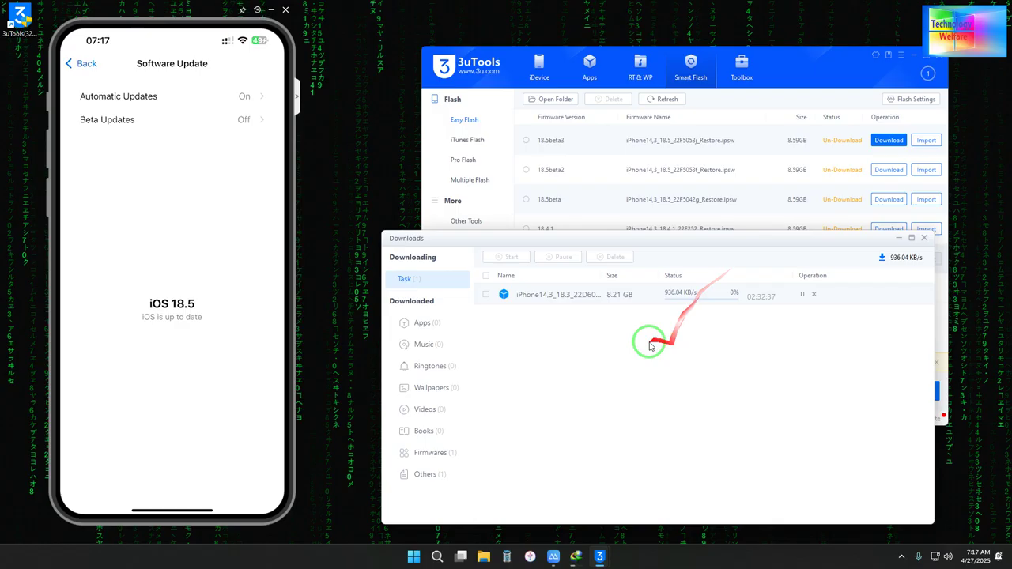
left_click(900, 240)
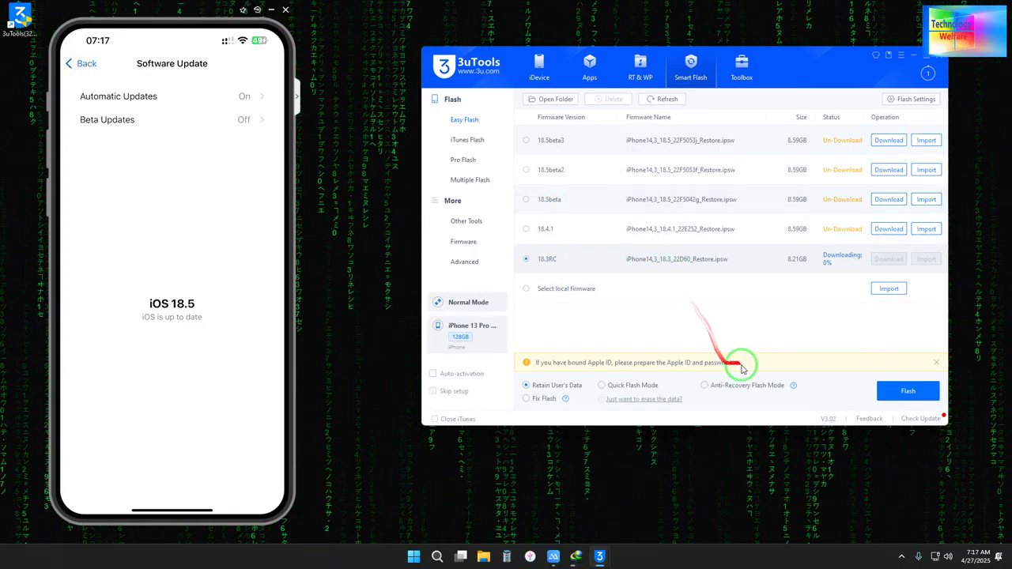
- Open the local firmware import dialog and cancel it, leaving the 18.3RC download running
left_click(903, 289)
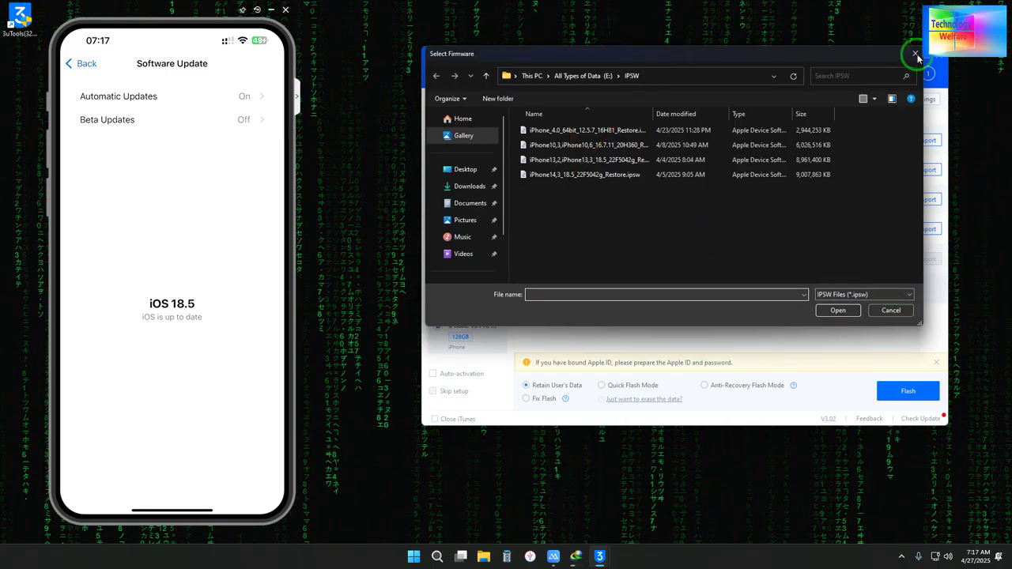
left_click(915, 53)
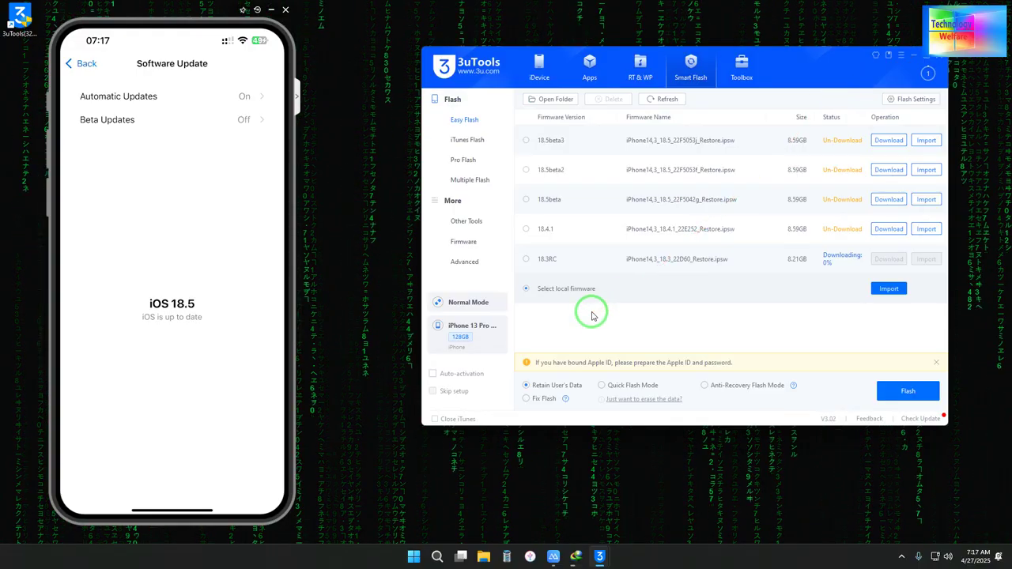